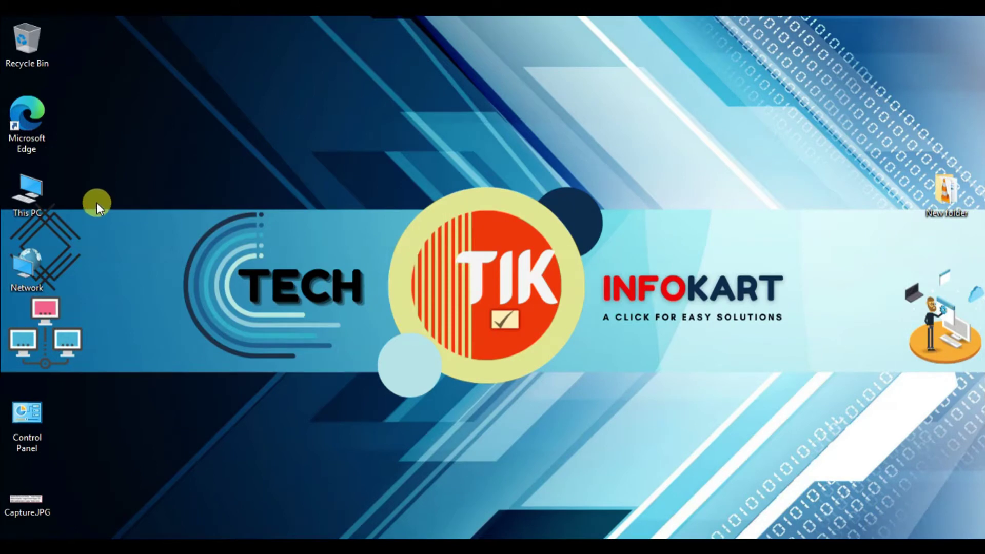
# - Open This PC and look inside New Volume (D:), which has 199 GB free of 215 GB
pyautogui.doubleClick(31, 190)
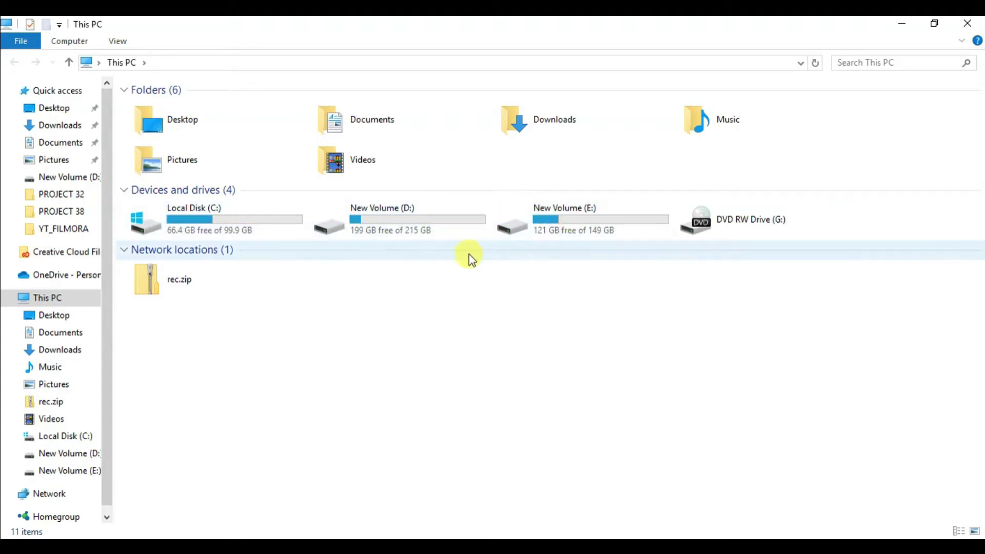
pyautogui.click(393, 219)
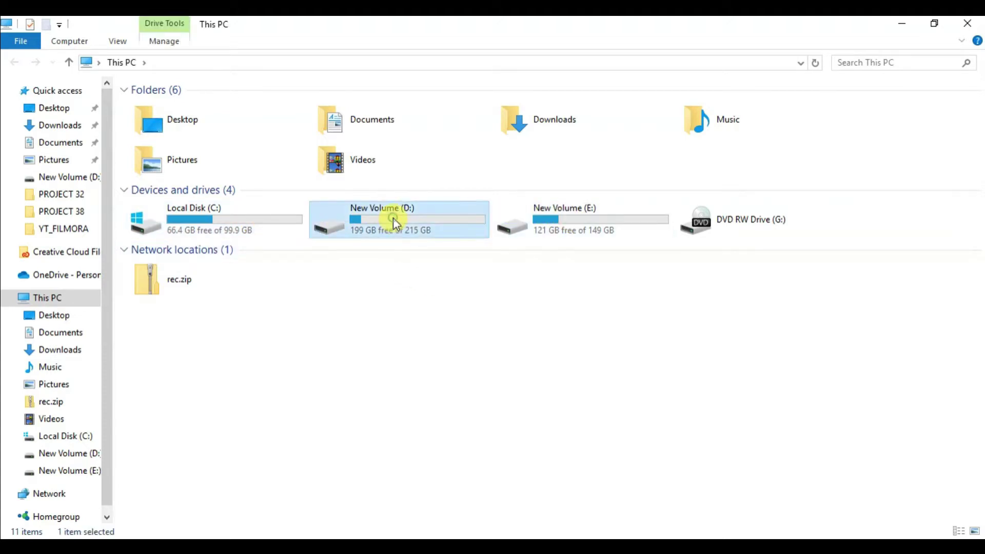
pyautogui.doubleClick(393, 220)
pyautogui.click(69, 63)
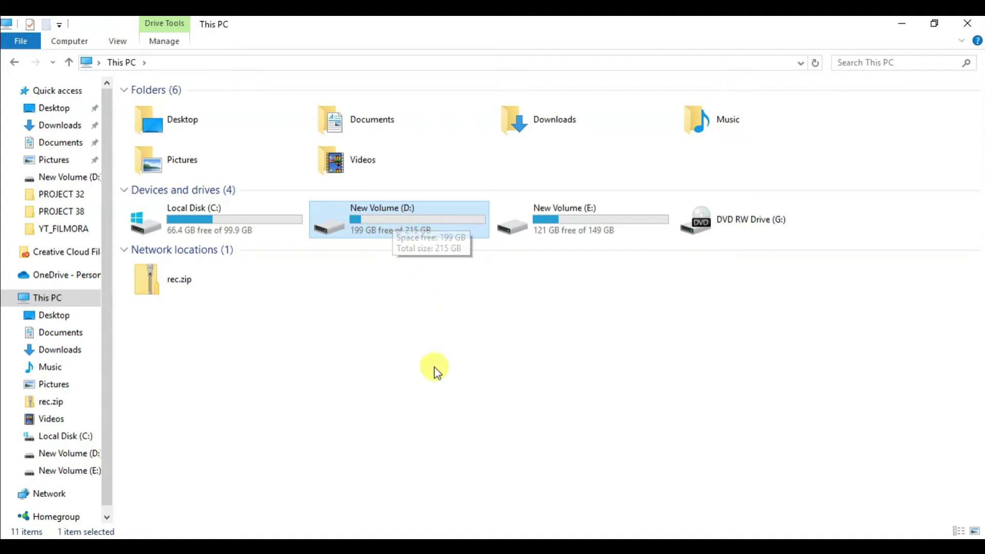
# - Close File Explorer and launch Computer Management from the This PC desktop icon's Manage option
pyautogui.click(964, 27)
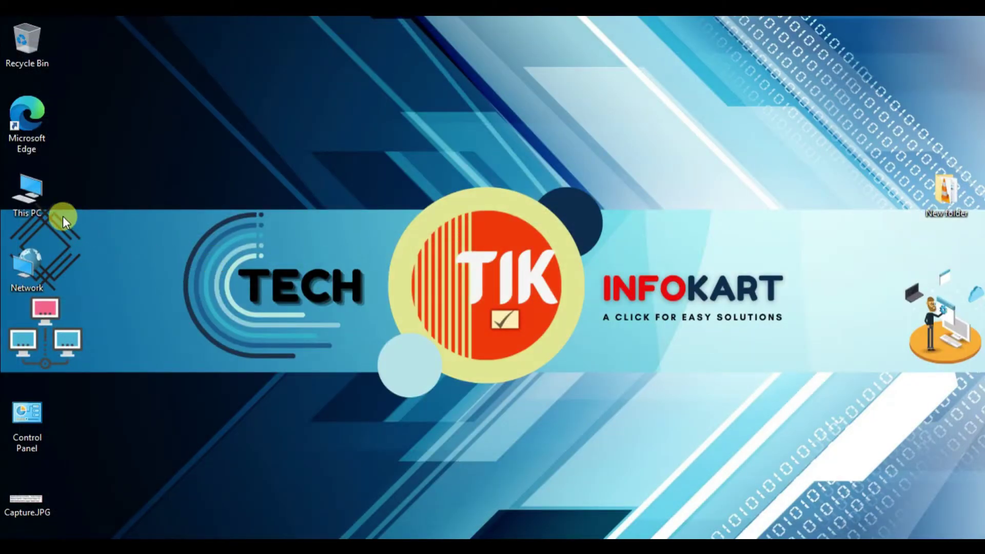
pyautogui.rightClick(30, 188)
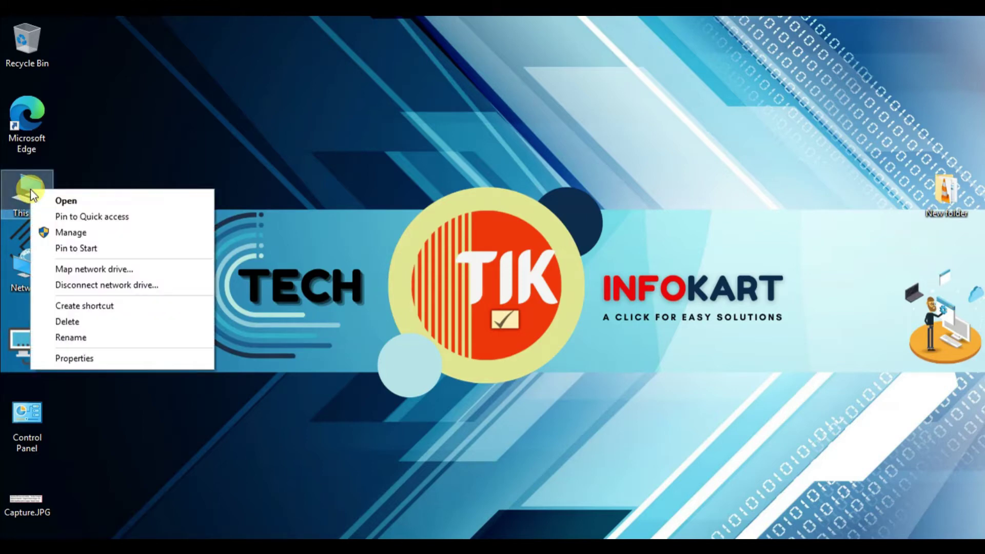
pyautogui.click(73, 233)
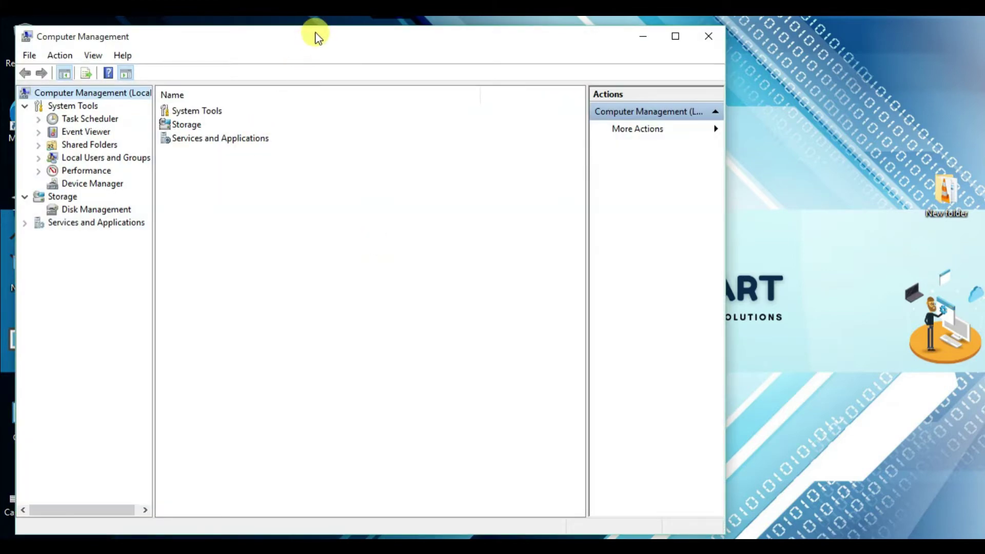
# - Maximize Computer Management and show Disk Management with Disk 0's C:, E: and D: volumes
pyautogui.moveTo(316, 36); pyautogui.dragTo(429, 46)
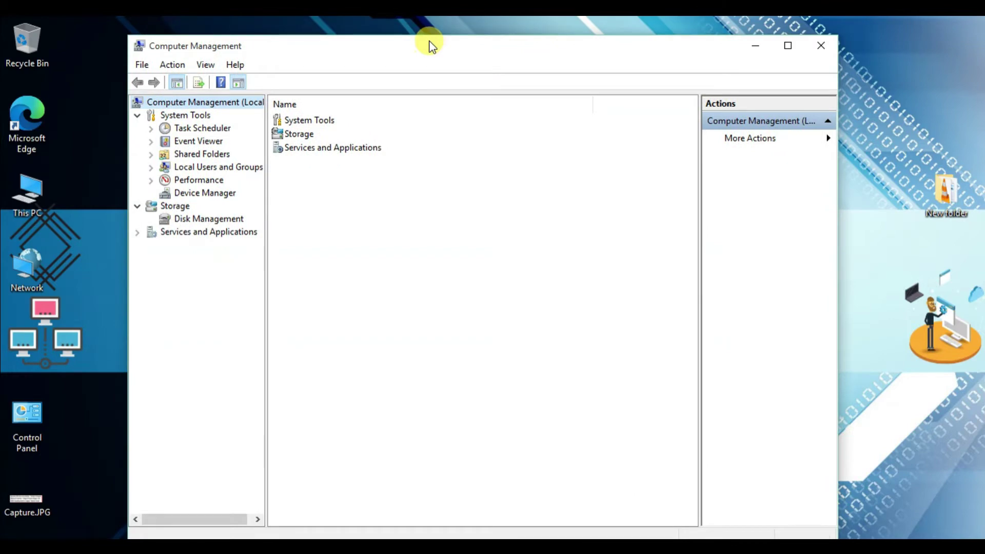
pyautogui.click(788, 46)
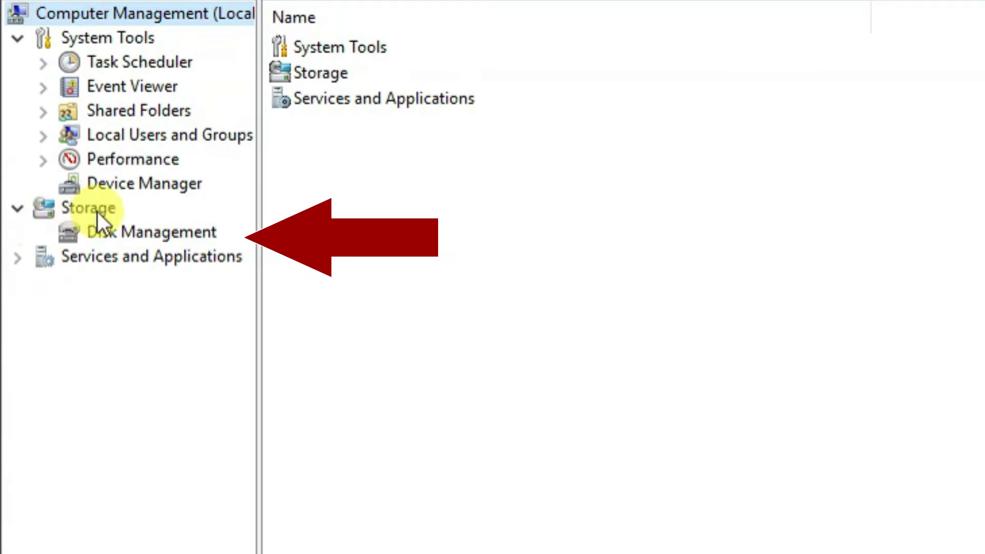
pyautogui.click(134, 227)
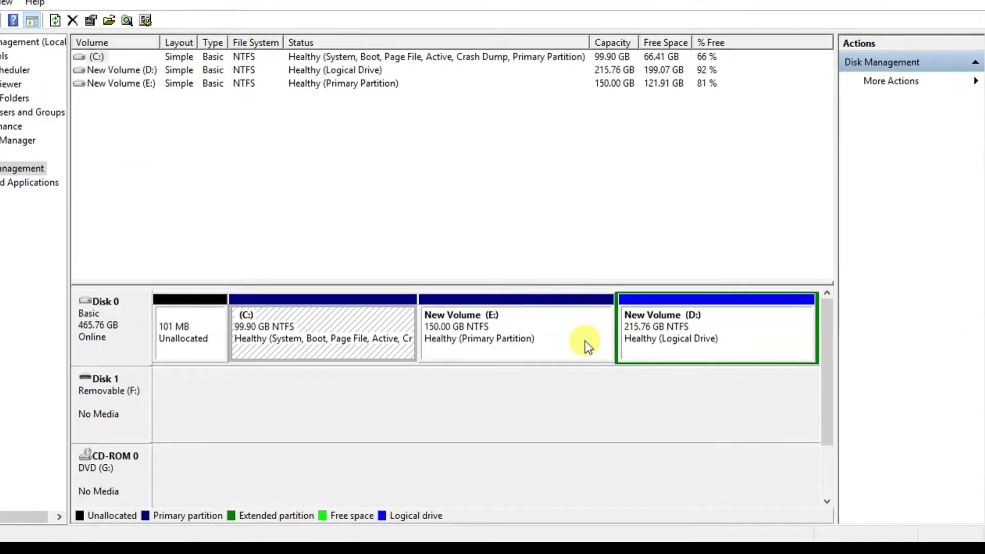
# - Open the Shrink dialog for New Volume (D:), which offers up to 204053 MB
pyautogui.click(584, 341)
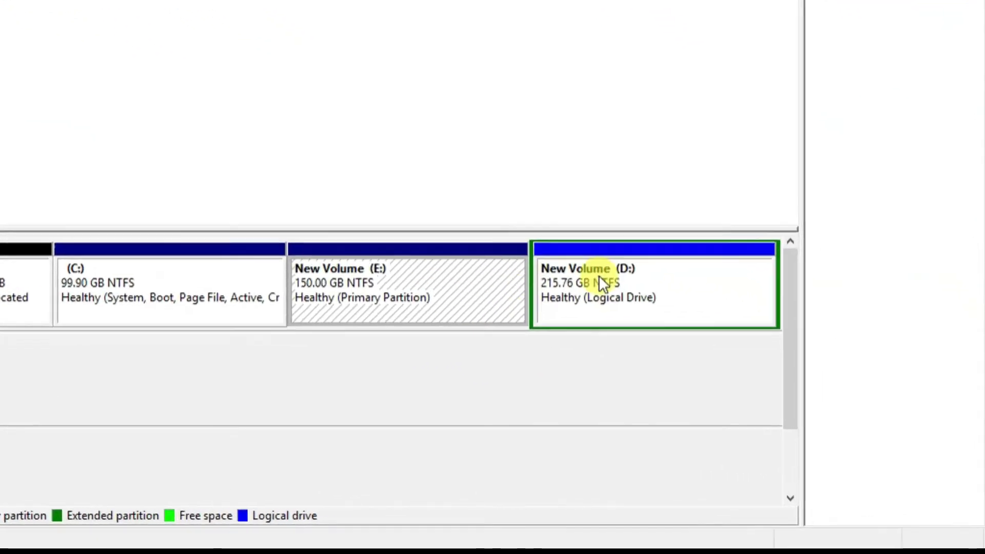
pyautogui.click(690, 318)
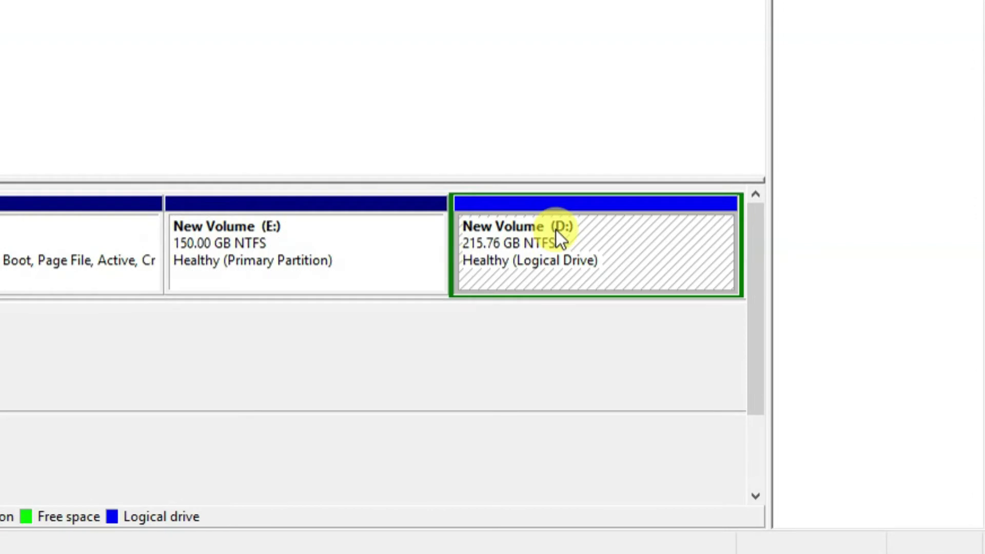
pyautogui.rightClick(558, 236)
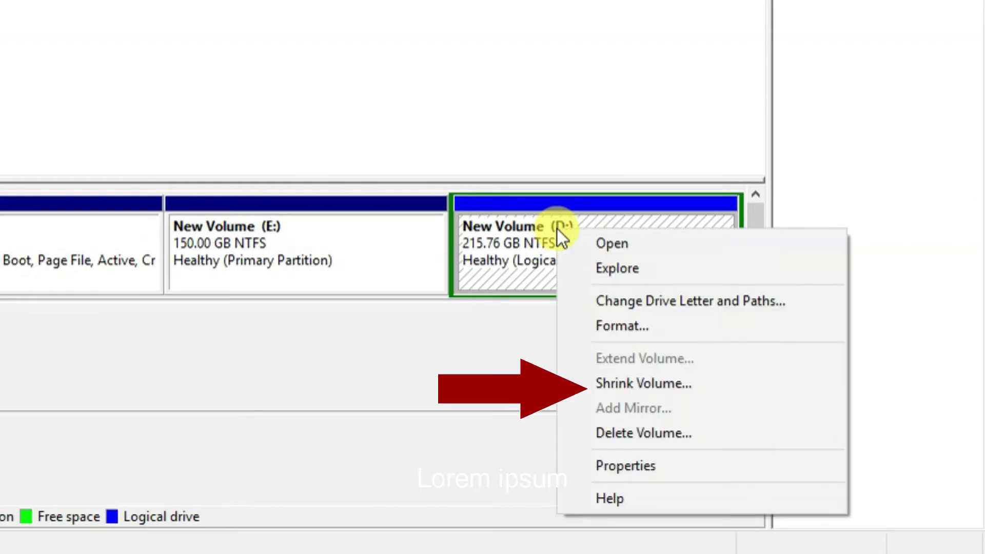
pyautogui.click(610, 385)
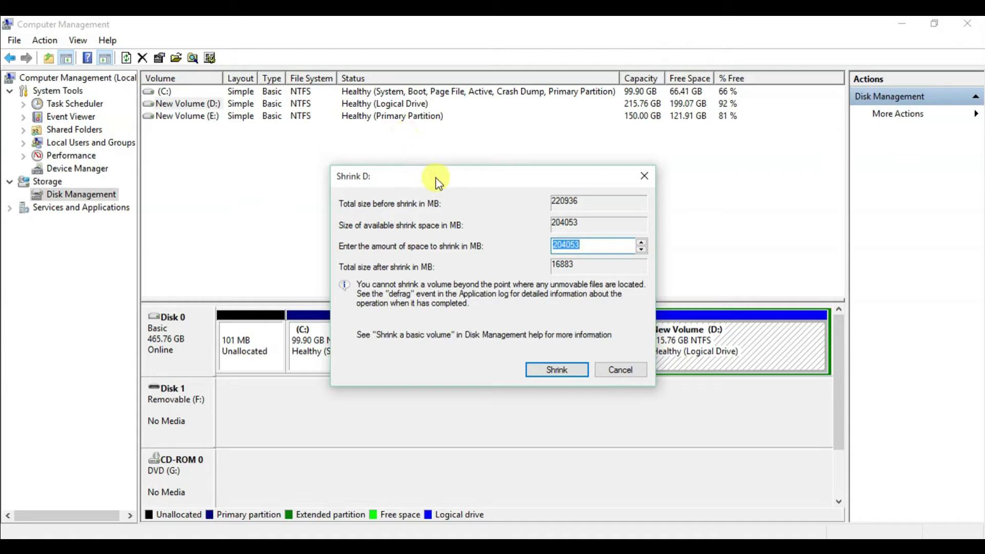
# - Shrink D: by 5120 MB, leaving it at 210.76 GB beside 5.00 GB free space
pyautogui.moveTo(436, 177); pyautogui.dragTo(437, 164)
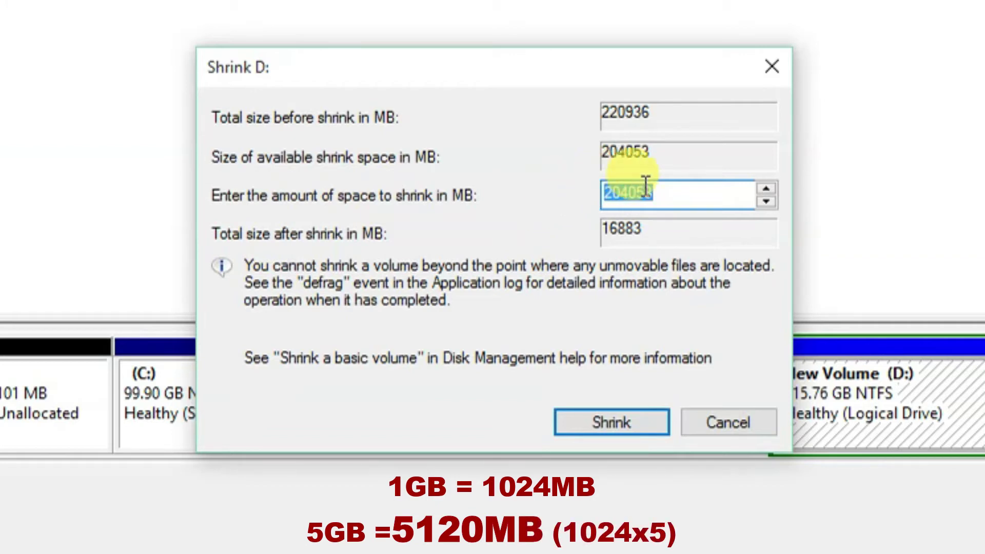
pyautogui.click(665, 191)
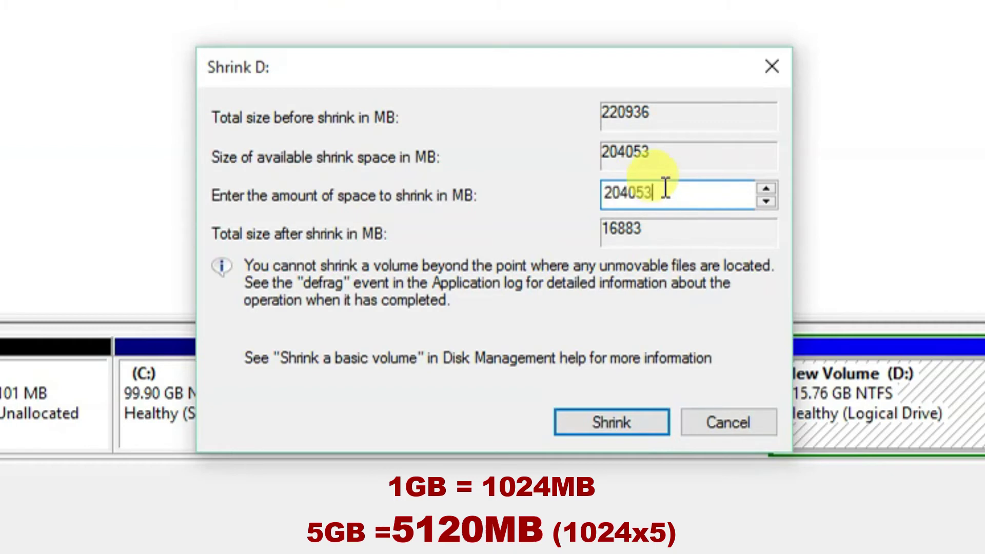
pyautogui.press('BackSpace')
pyautogui.press('BackSpace')
pyautogui.press('BackSpace')
pyautogui.press('BackSpace')
pyautogui.press('BackSpace')
pyautogui.press('BackSpace')
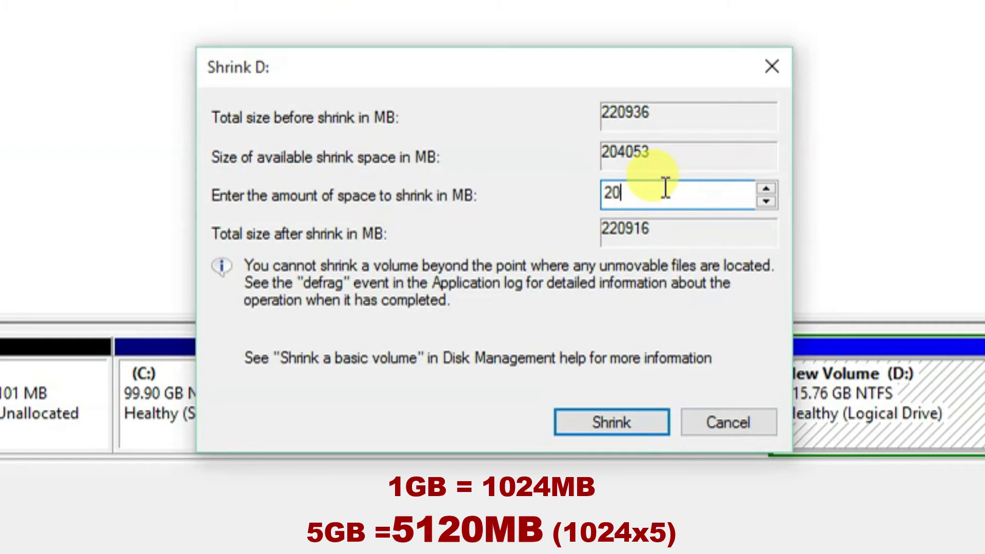
pyautogui.write('5120')
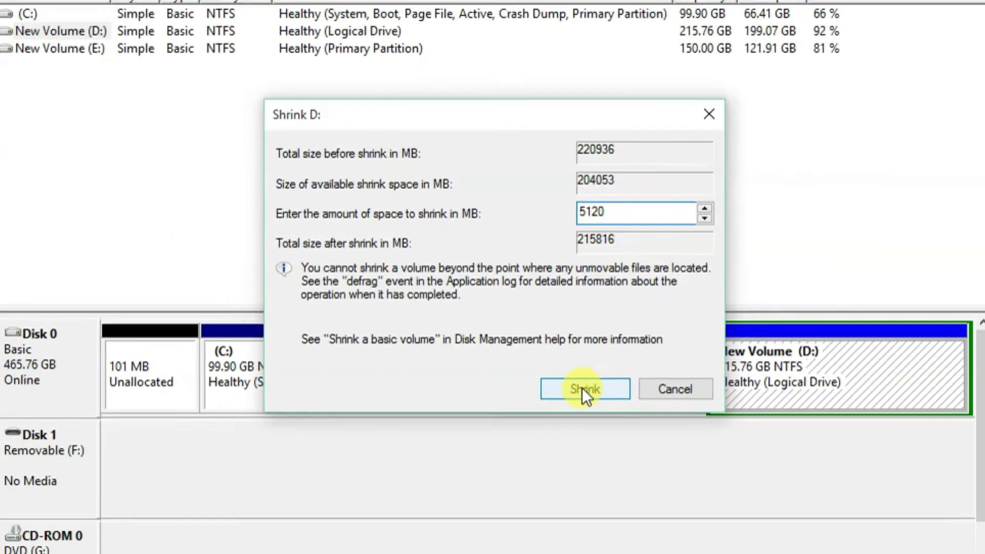
pyautogui.click(607, 420)
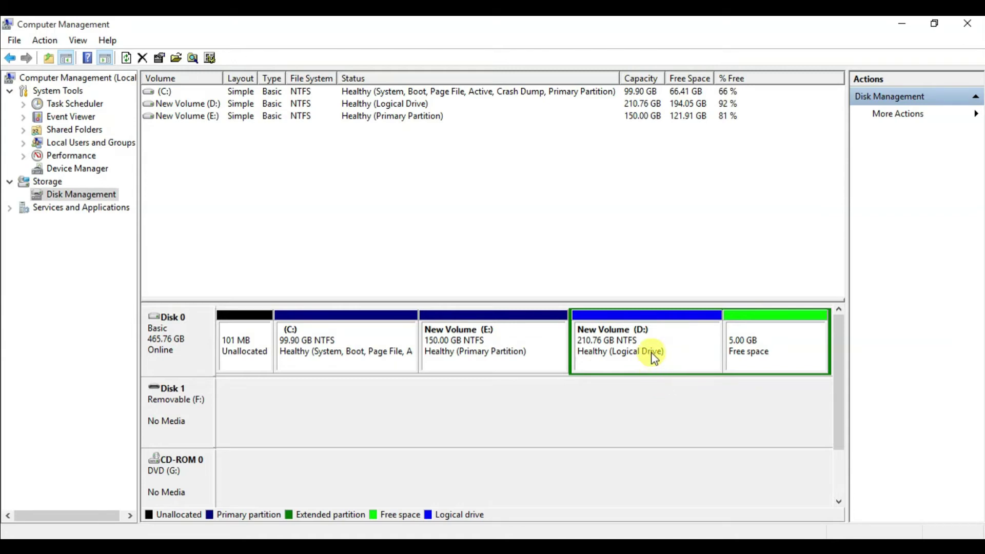
# - Select the 5.00 GB free space after D: and bring up its context menu
pyautogui.click(758, 362)
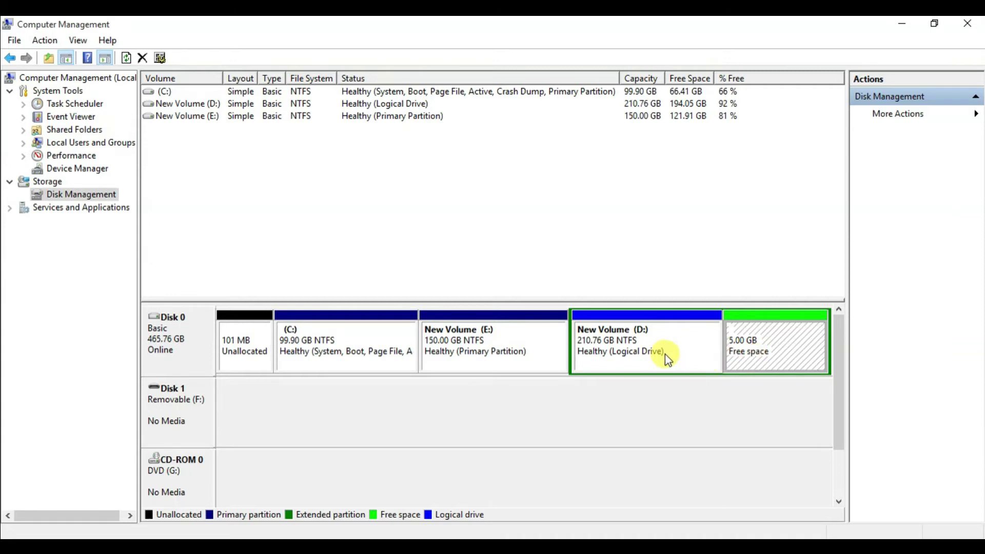
pyautogui.click(665, 353)
pyautogui.click(752, 348)
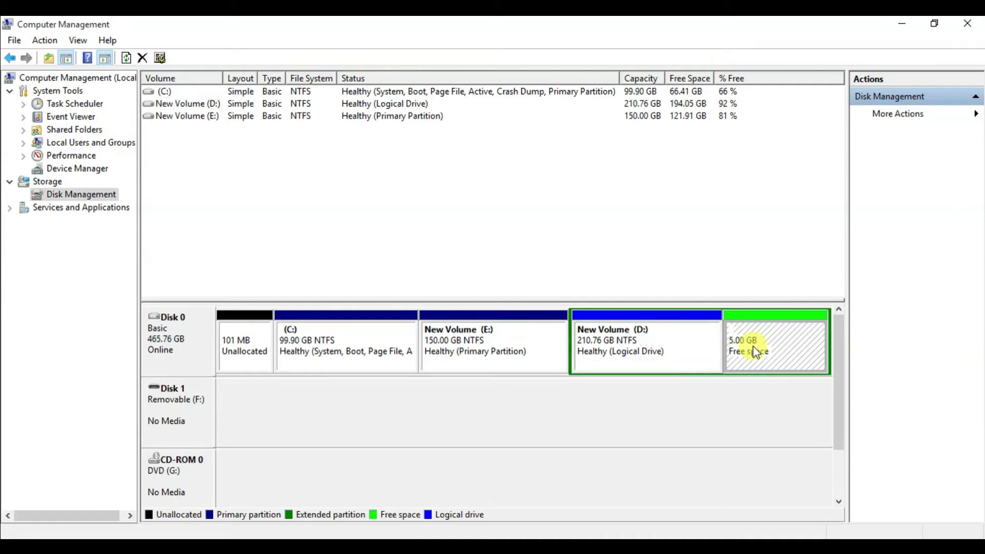
pyautogui.click(699, 354)
pyautogui.click(762, 346)
pyautogui.click(684, 358)
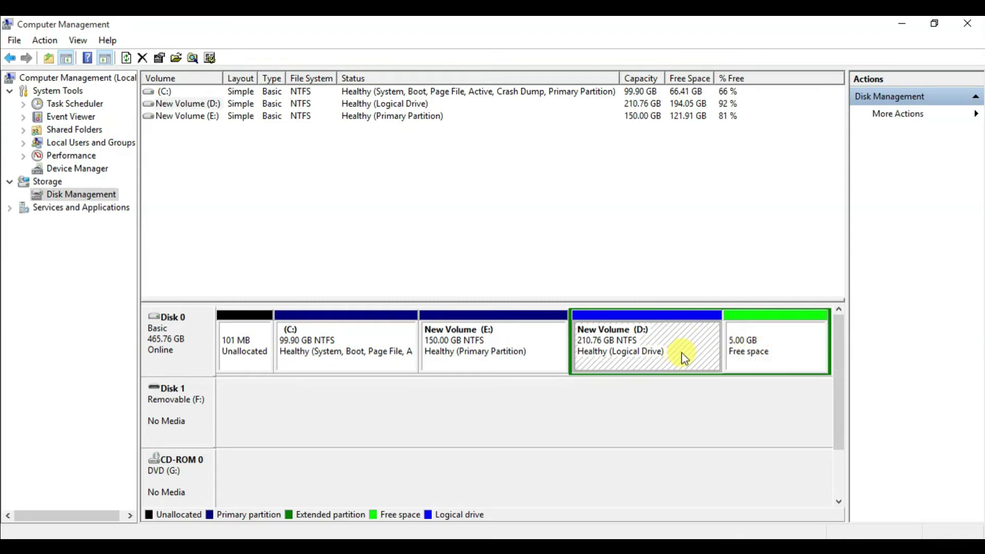
pyautogui.click(747, 353)
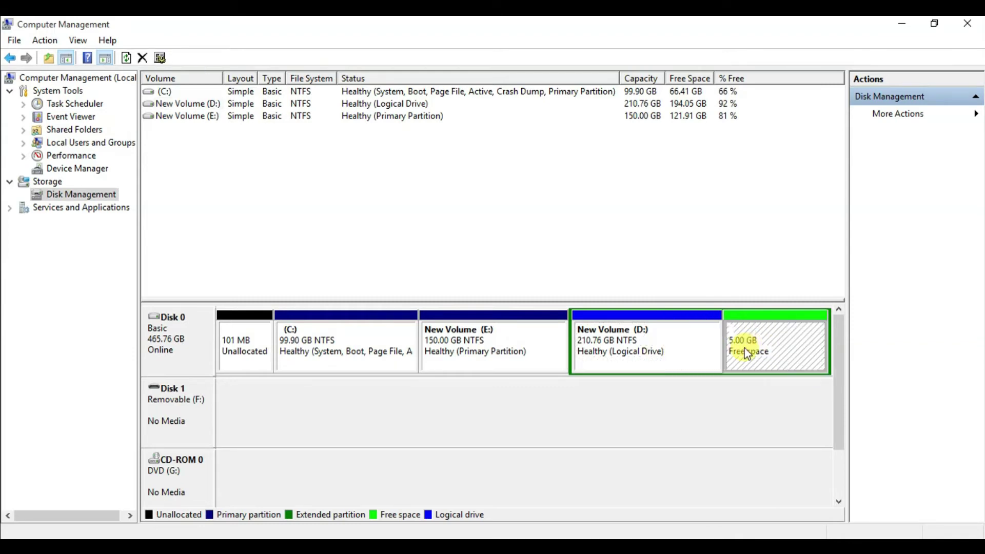
pyautogui.rightClick(774, 344)
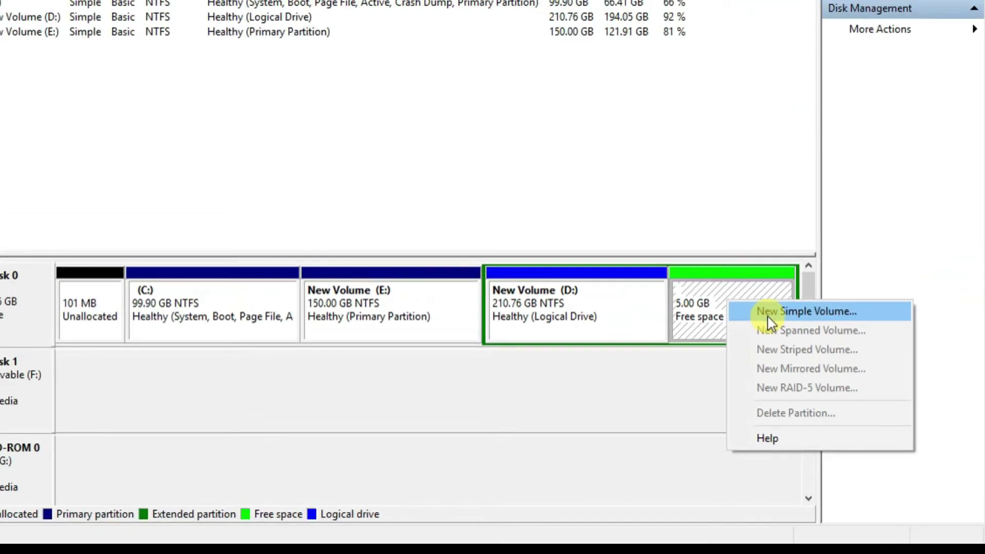
# - Start the New Simple Volume wizard and keep the full 5120 MB volume size
pyautogui.click(682, 239)
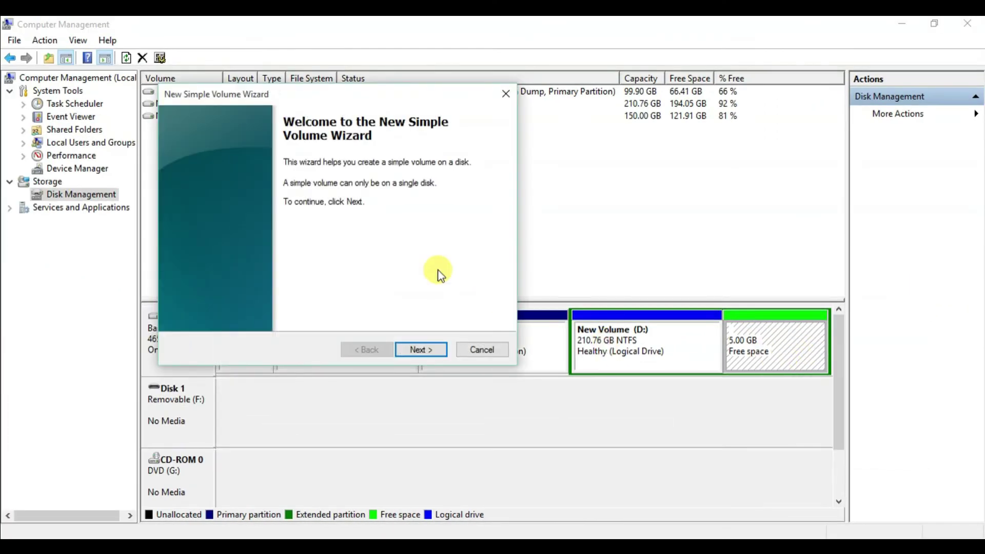
pyautogui.moveTo(356, 95); pyautogui.dragTo(448, 101)
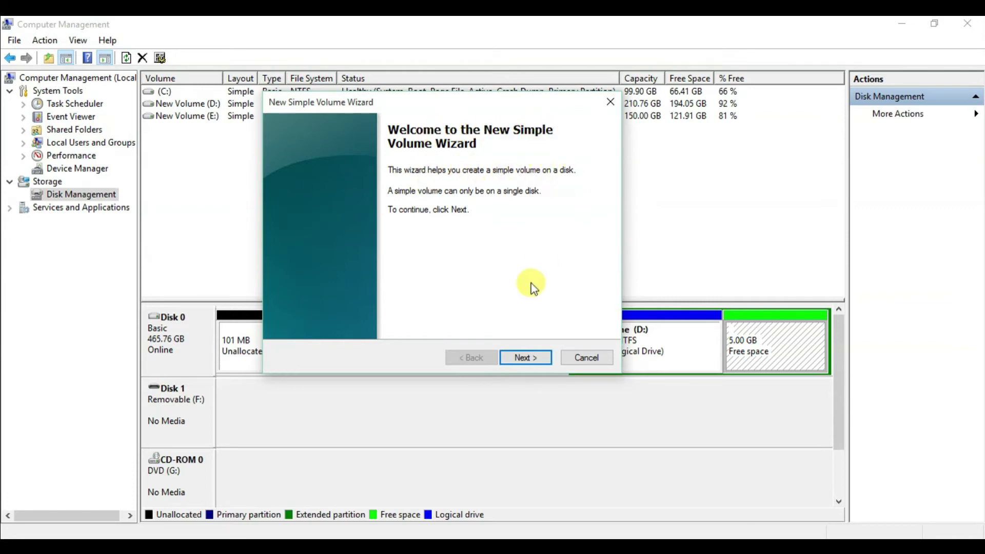
pyautogui.click(525, 358)
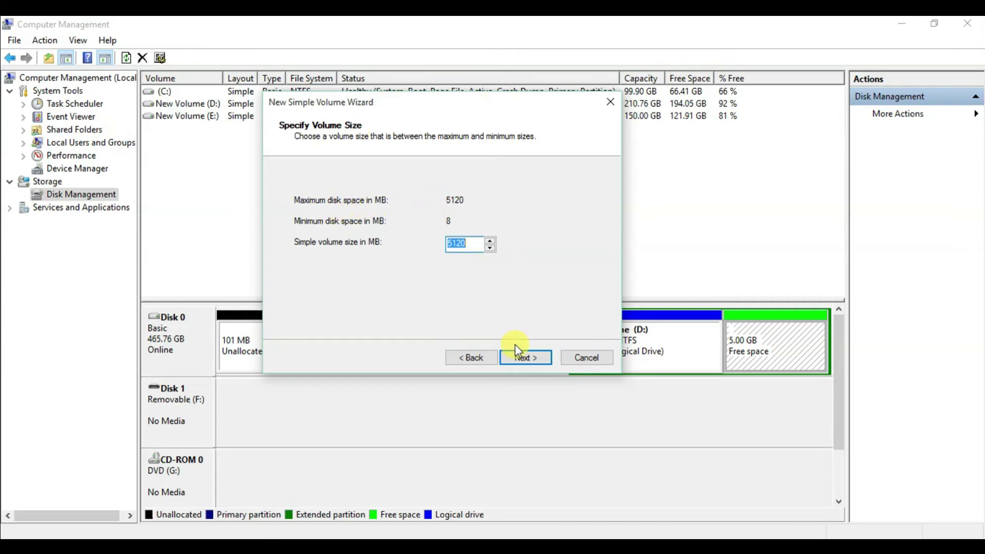
pyautogui.click(522, 359)
pyautogui.click(523, 361)
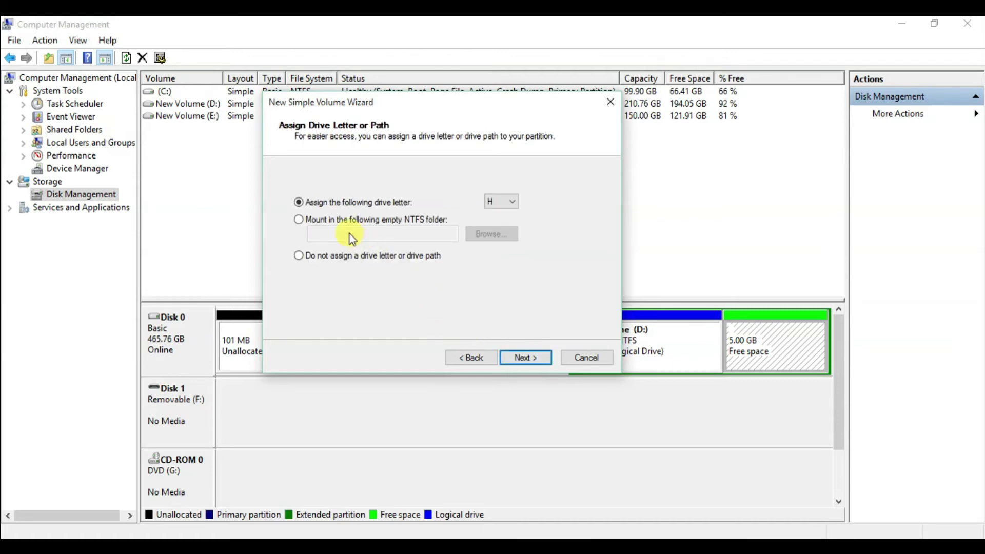
# - Assign drive letter H to the new volume
pyautogui.click(300, 220)
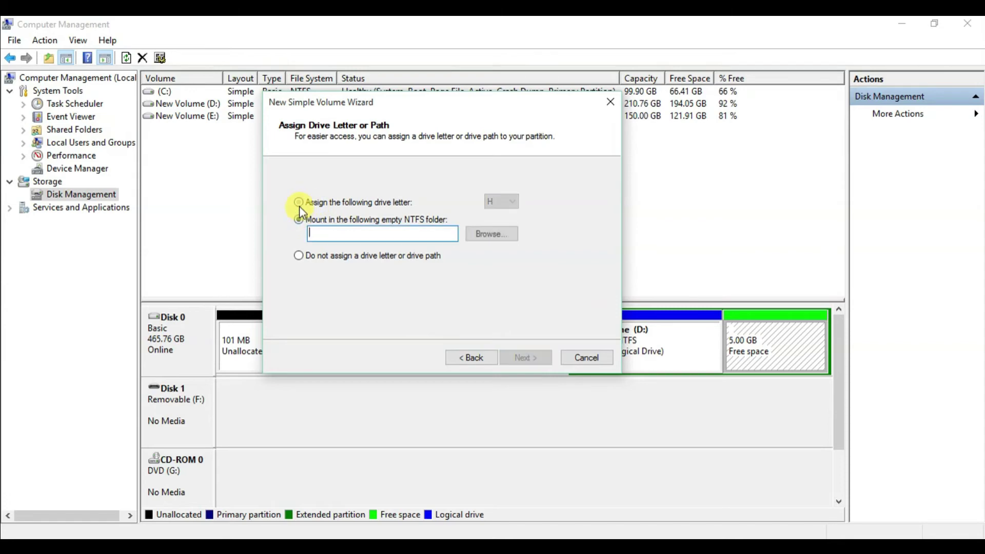
pyautogui.click(343, 205)
pyautogui.click(513, 202)
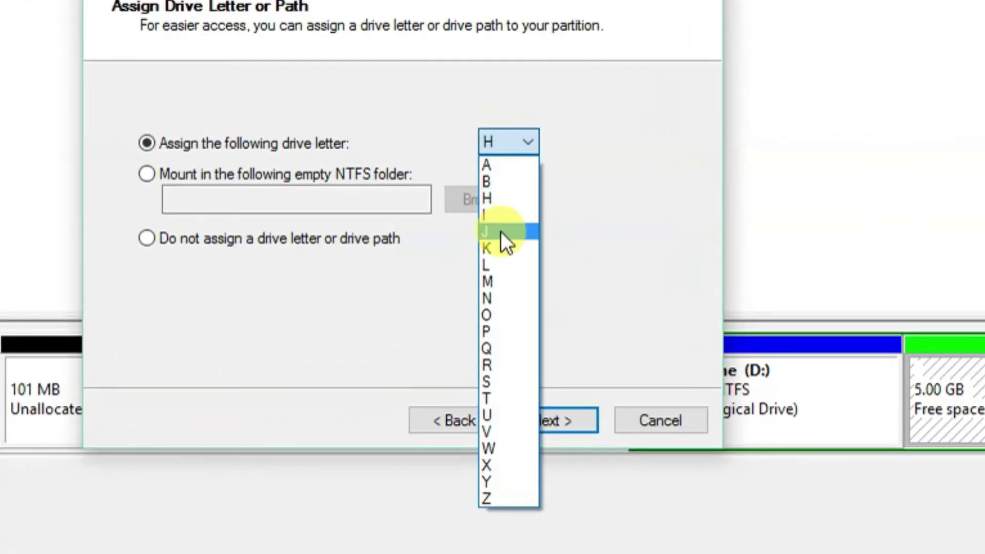
pyautogui.click(497, 198)
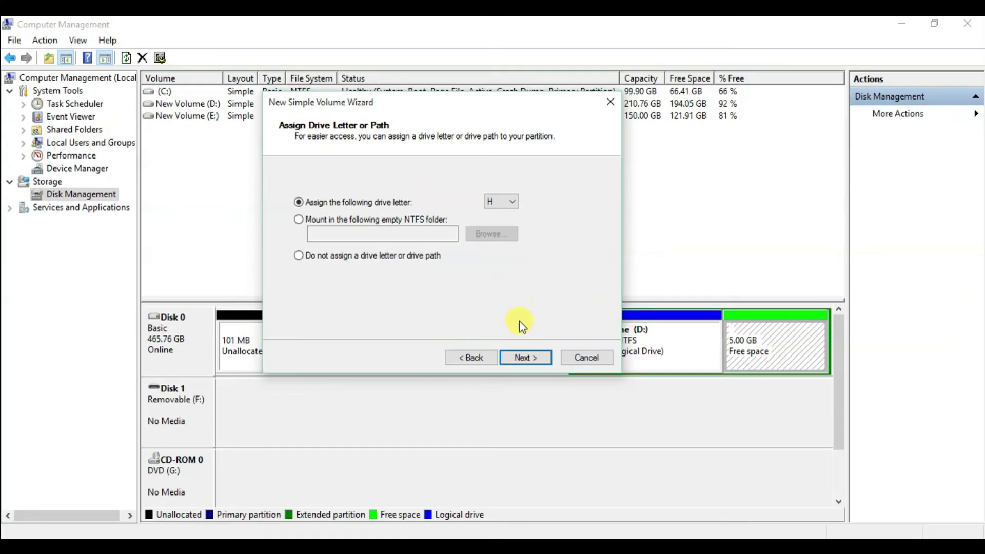
# - Quick-format the new volume as NTFS with default allocation size and label New Volume
pyautogui.click(517, 355)
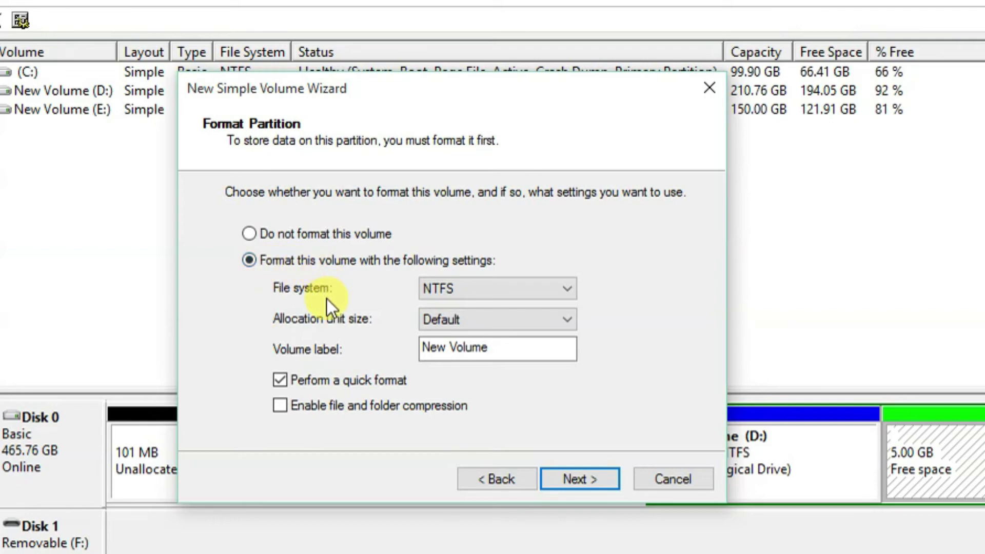
pyautogui.click(567, 289)
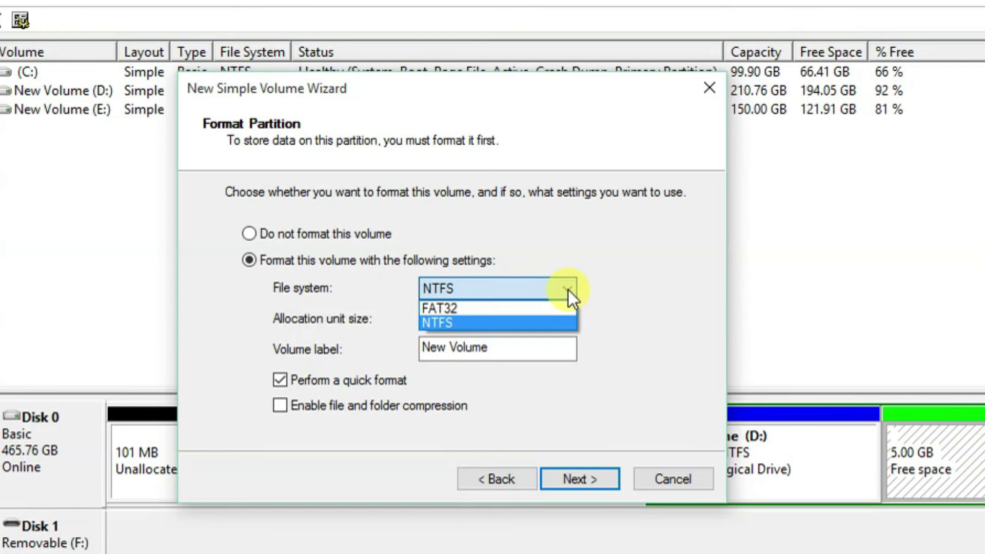
pyautogui.click(476, 322)
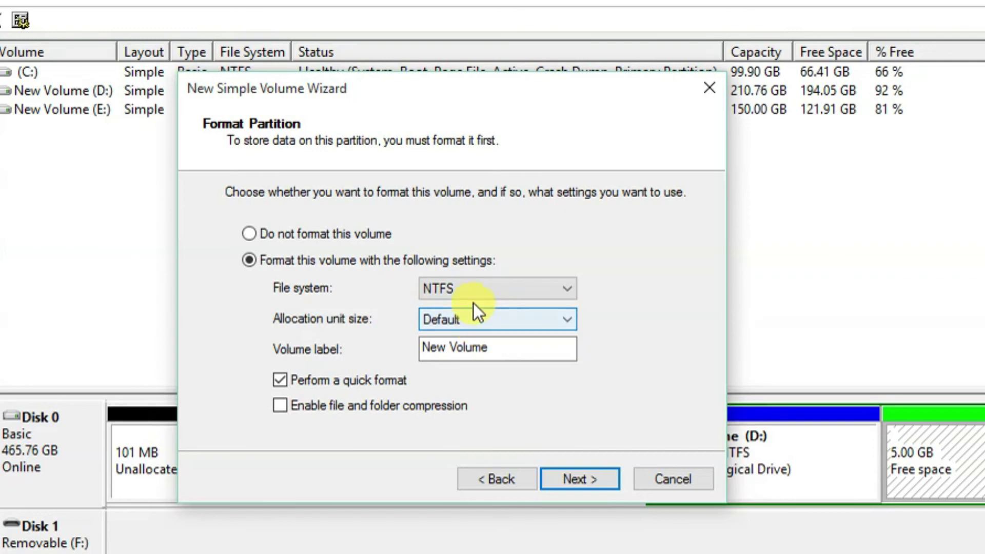
pyautogui.click(518, 287)
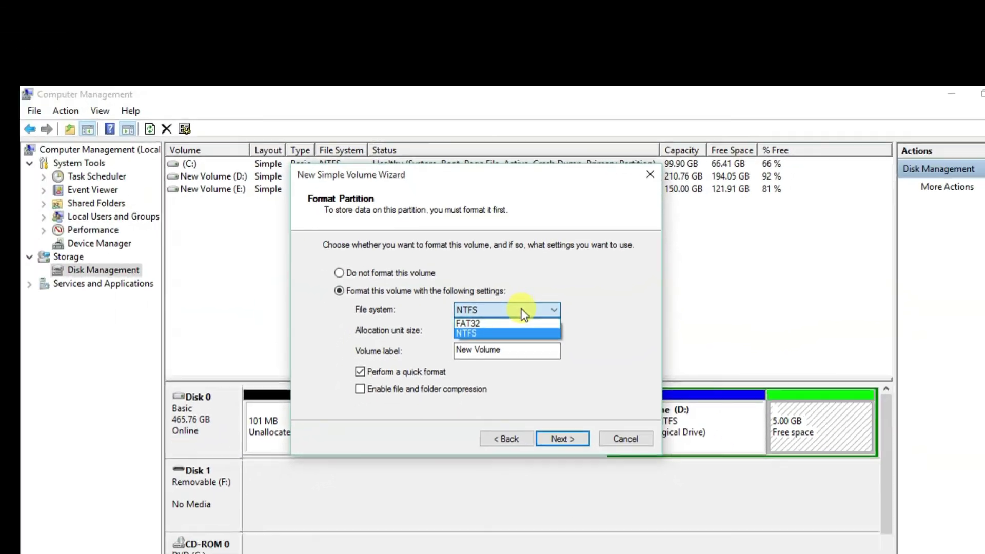
pyautogui.click(510, 314)
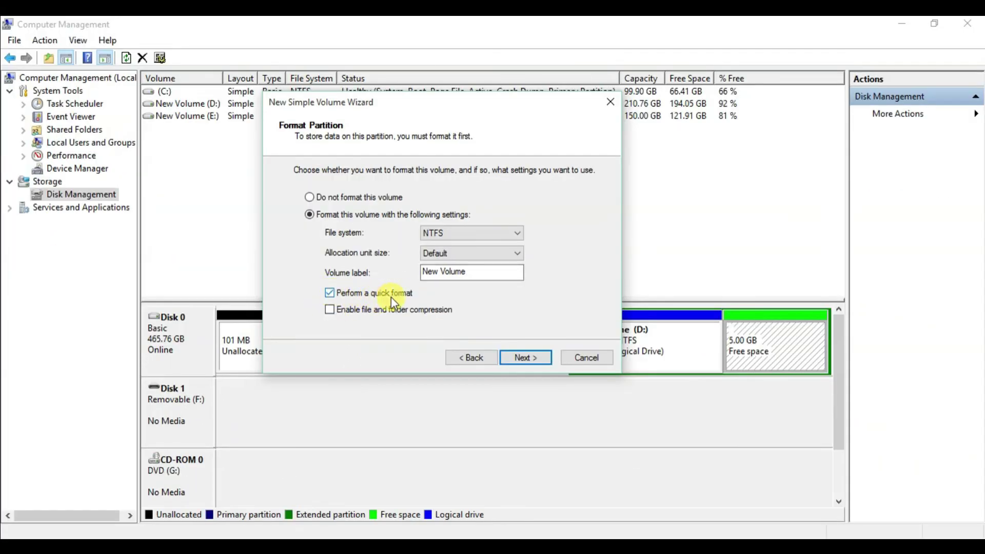
pyautogui.click(519, 358)
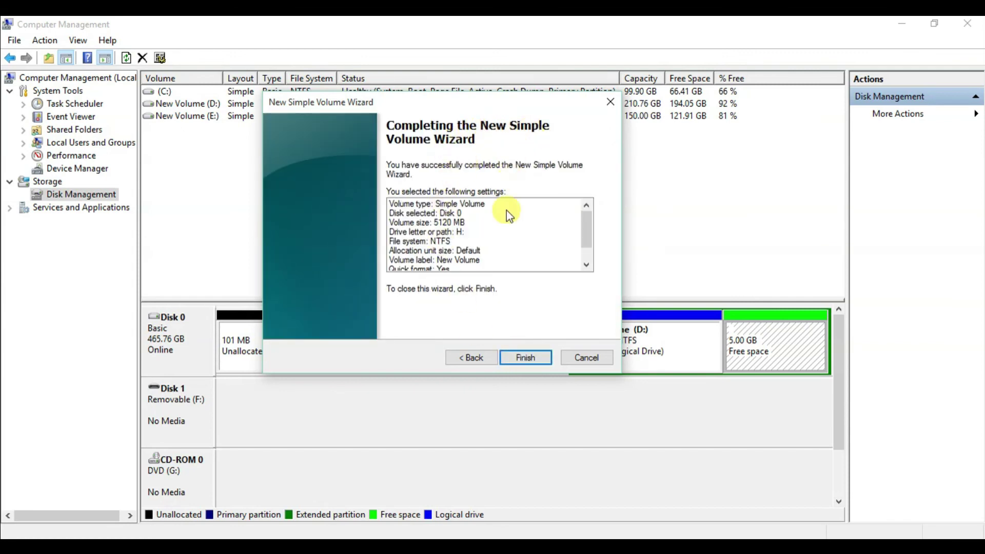
# - Finish the wizard, check the new 5.00 GB New Volume (H:) in the disk map, and close Computer Management
pyautogui.click(524, 356)
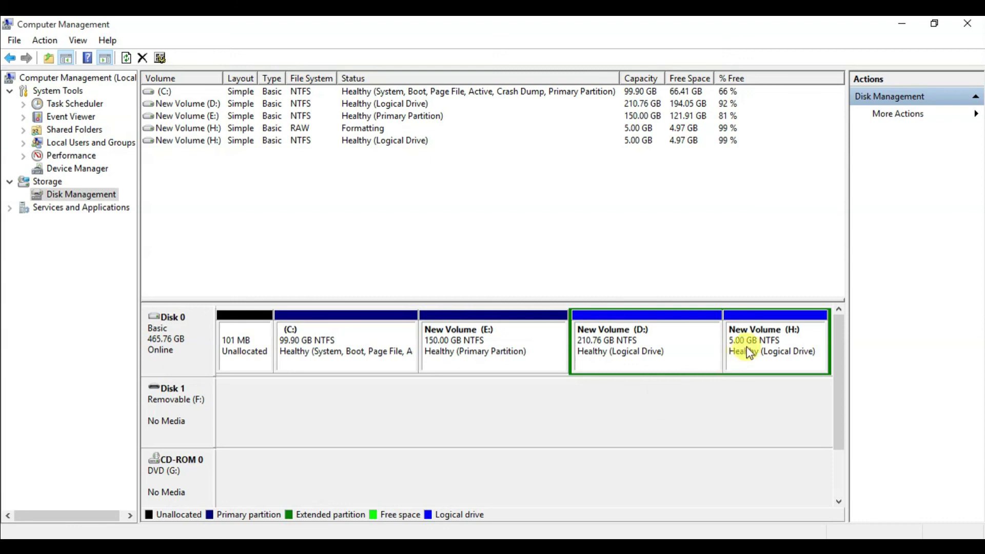
pyautogui.click(693, 370)
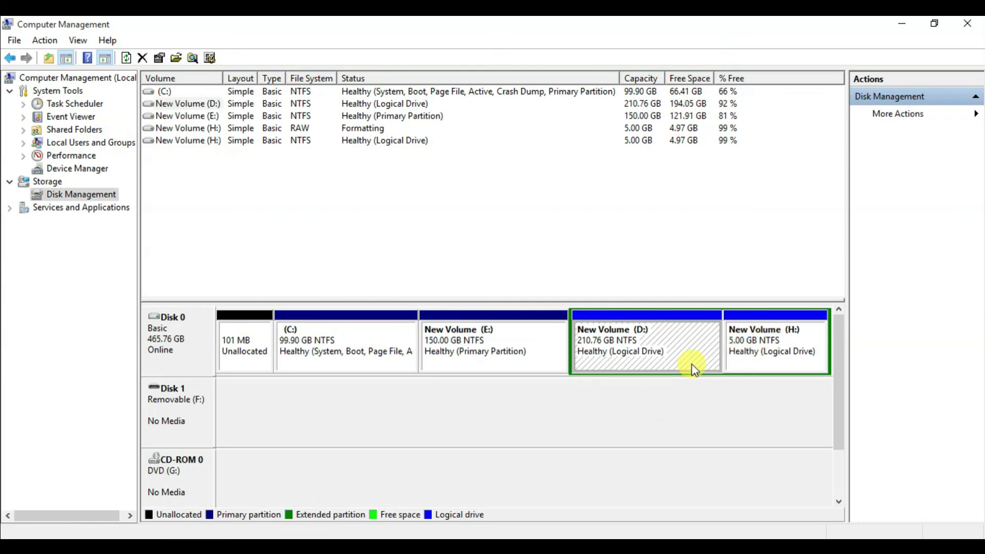
pyautogui.click(398, 351)
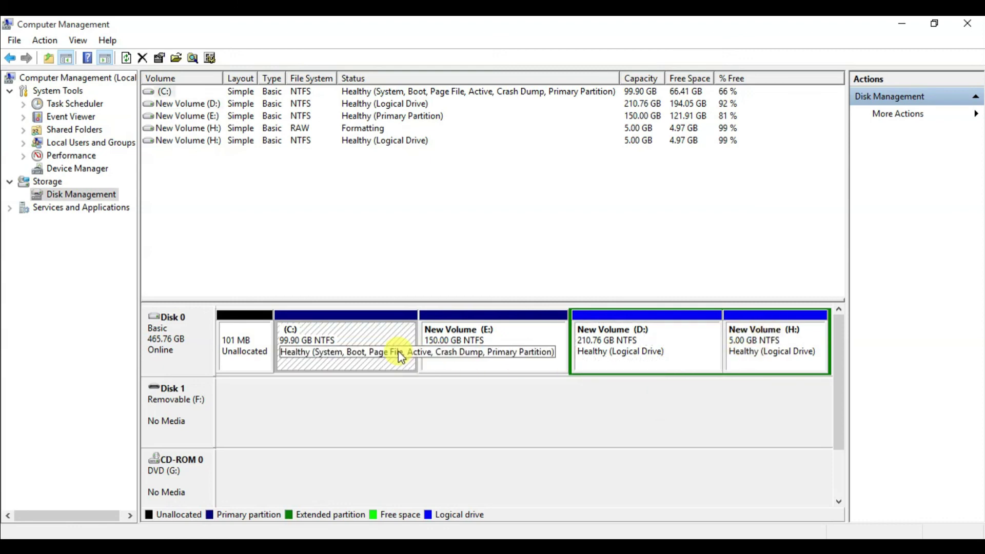
pyautogui.click(501, 345)
pyautogui.click(659, 354)
pyautogui.click(769, 339)
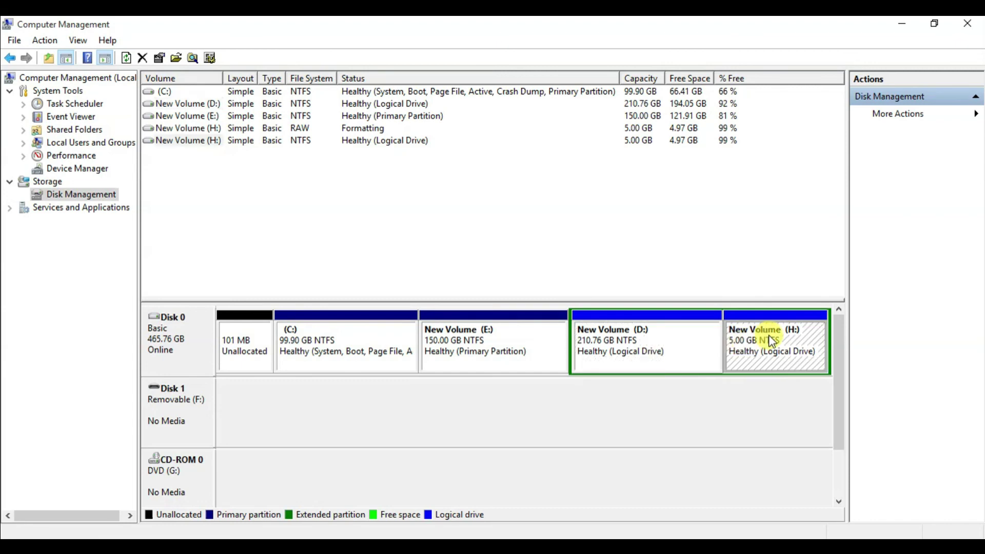
pyautogui.click(966, 26)
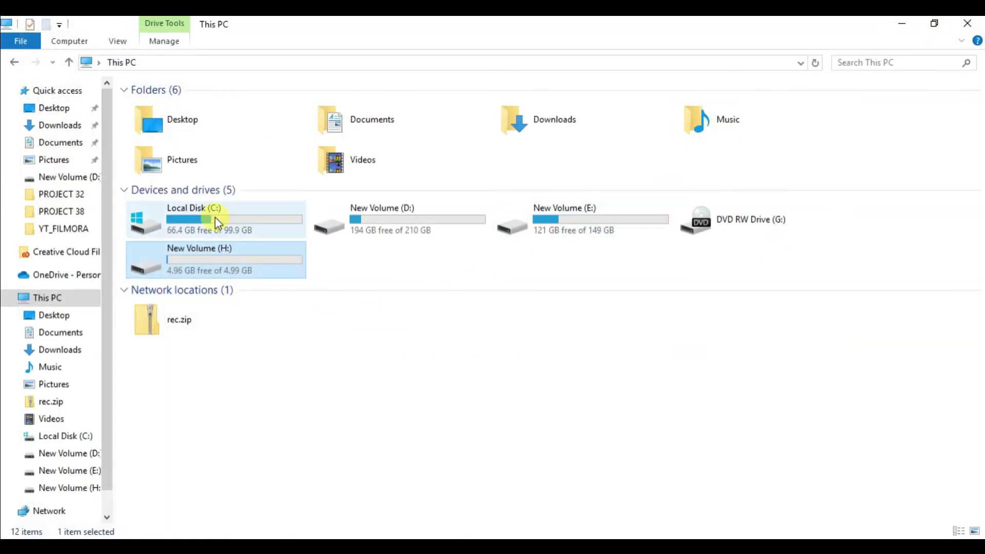